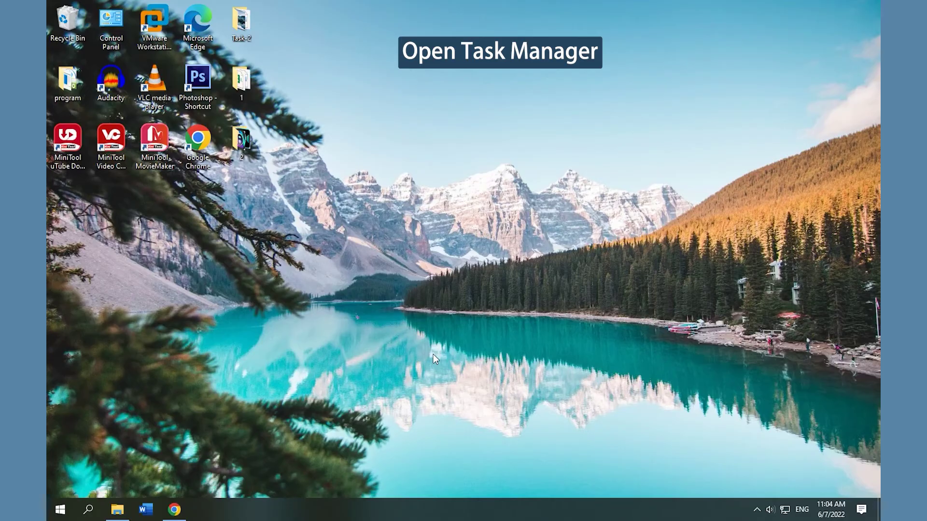
# Launch Task Manager from the taskbar menu and maximize it
pyautogui.rightClick(509, 501)
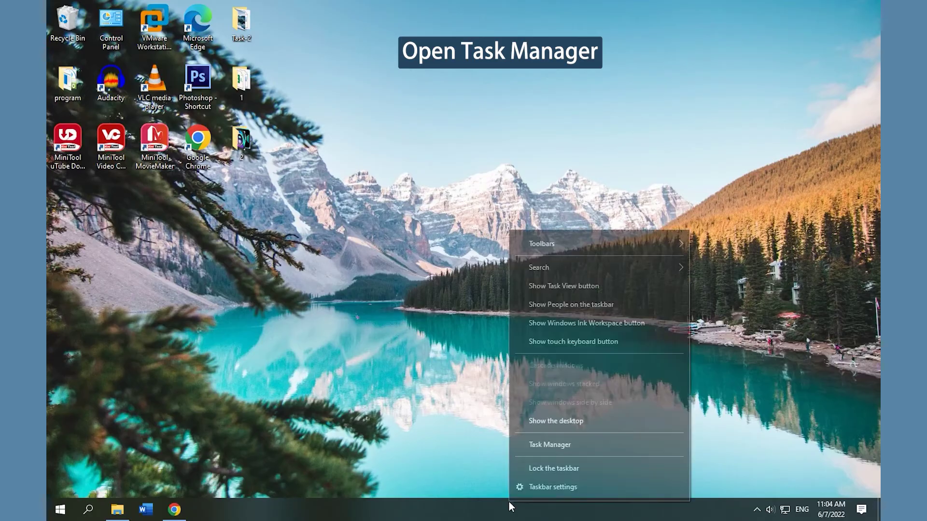
pyautogui.click(558, 448)
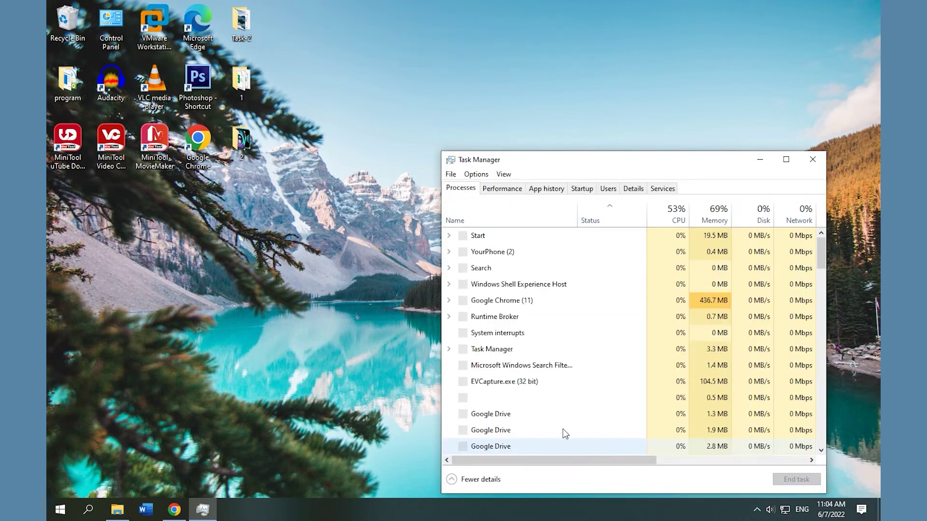
pyautogui.scroll(-5, 654, 277)
pyautogui.moveTo(773, 166); pyautogui.dragTo(719, 155)
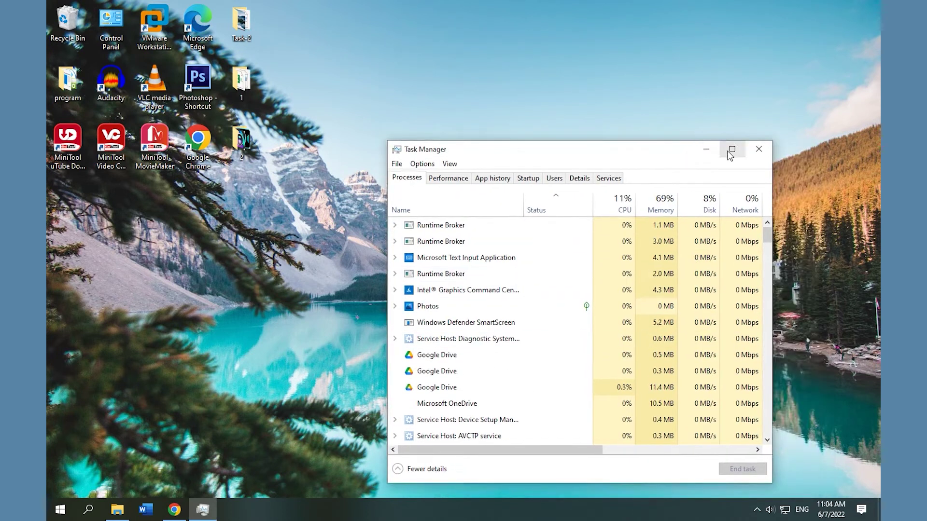
pyautogui.click(732, 147)
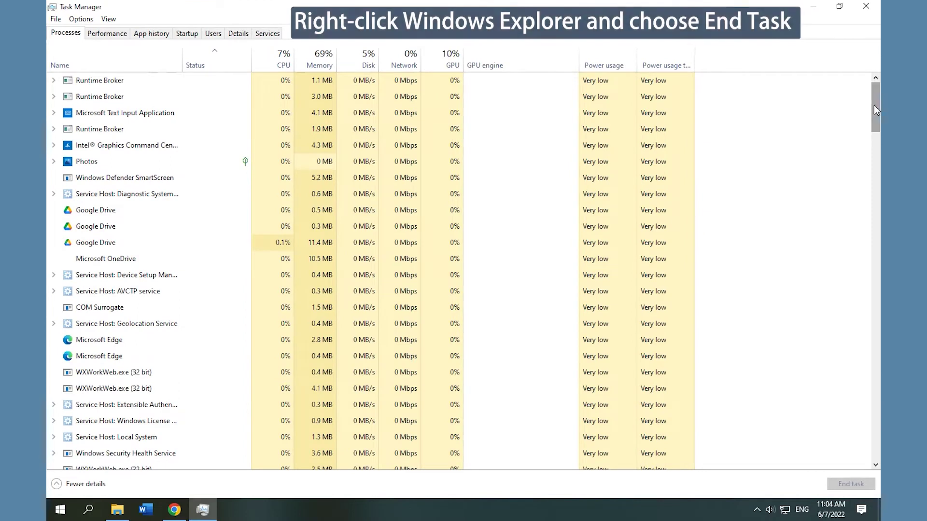
pyautogui.moveTo(874, 106); pyautogui.dragTo(875, 372)
# End the Windows Explorer process from the process list
pyautogui.rightClick(102, 233)
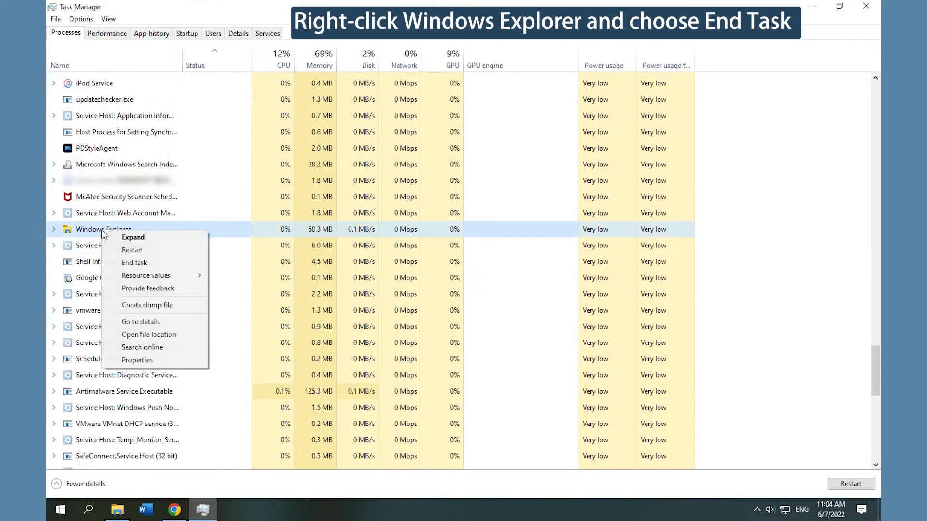
pyautogui.click(149, 263)
# Run explorer.exe as a new task with administrative privileges, then close Task Manager
pyautogui.click(55, 20)
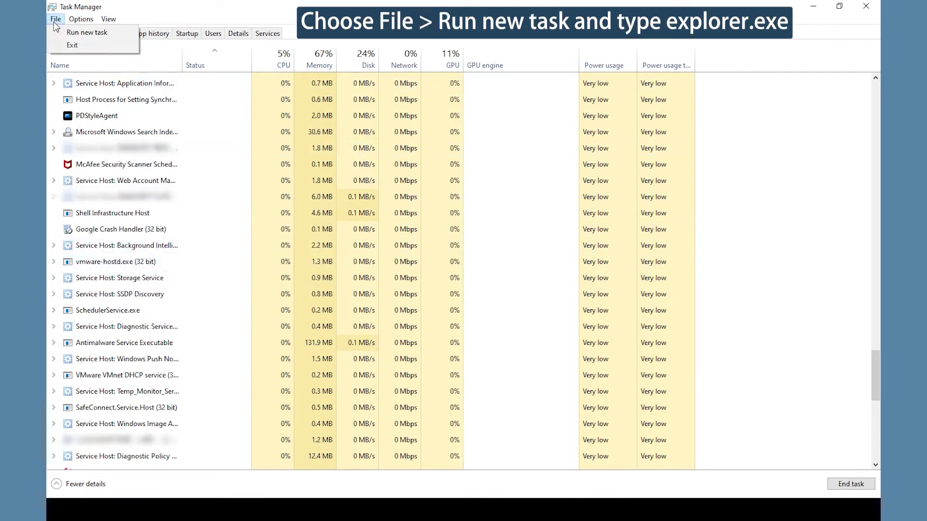
pyautogui.click(86, 33)
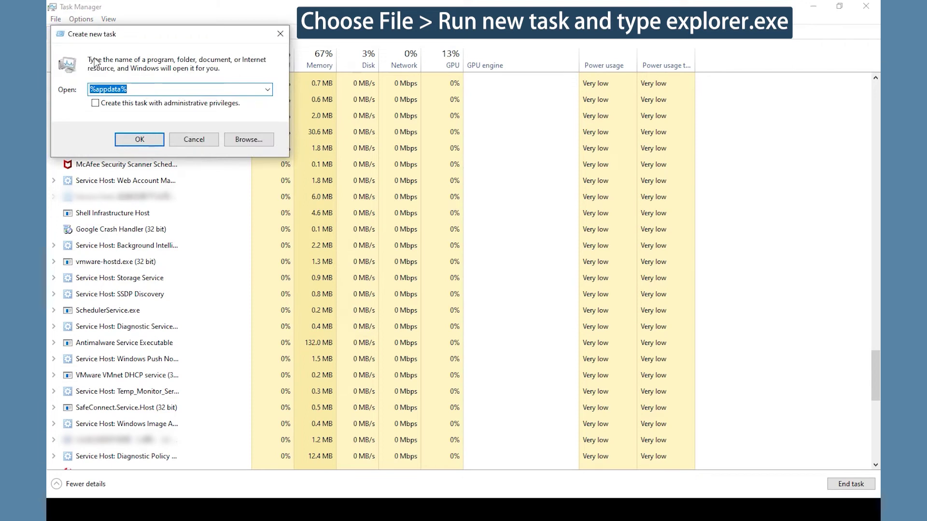
pyautogui.write('expl')
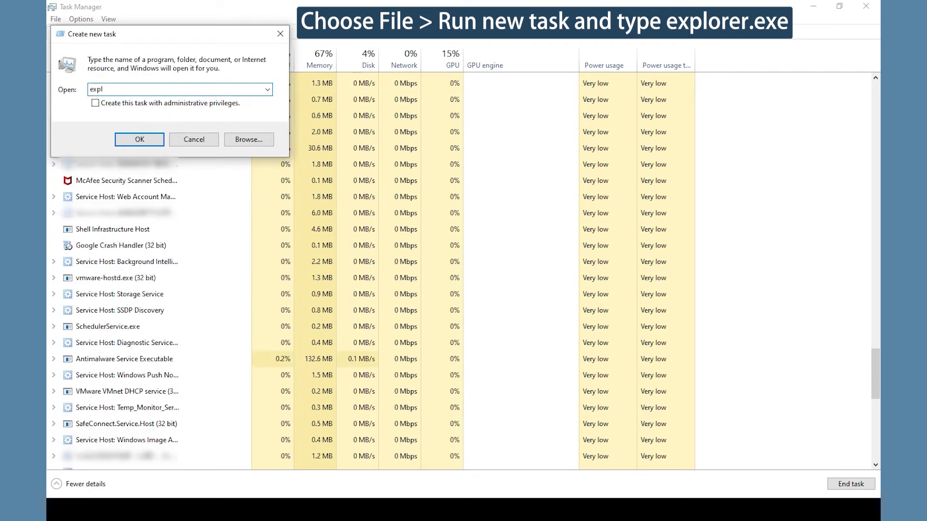
pyautogui.write('.exe')
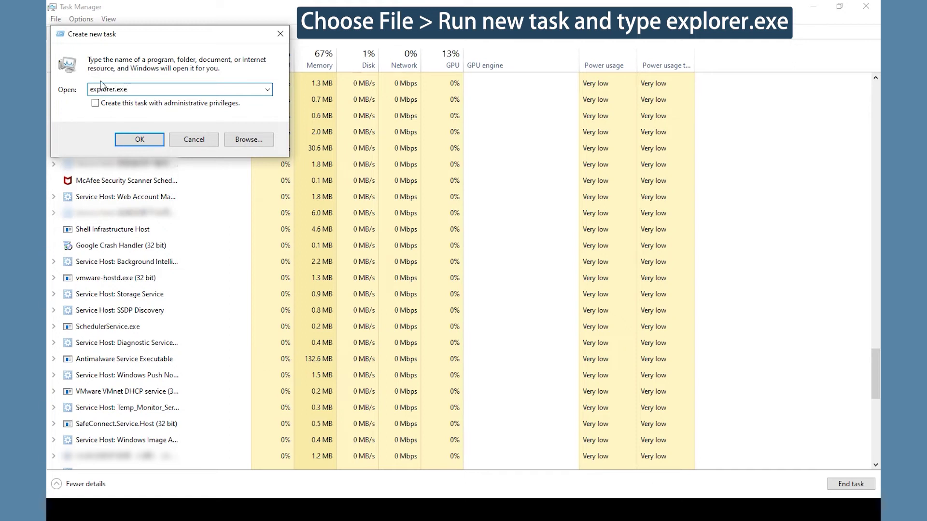
pyautogui.click(140, 142)
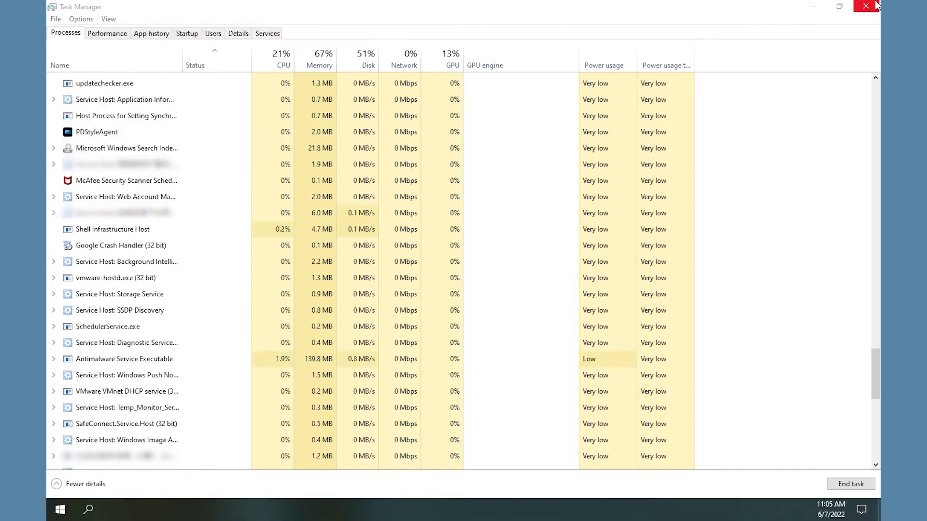
pyautogui.click(875, 5)
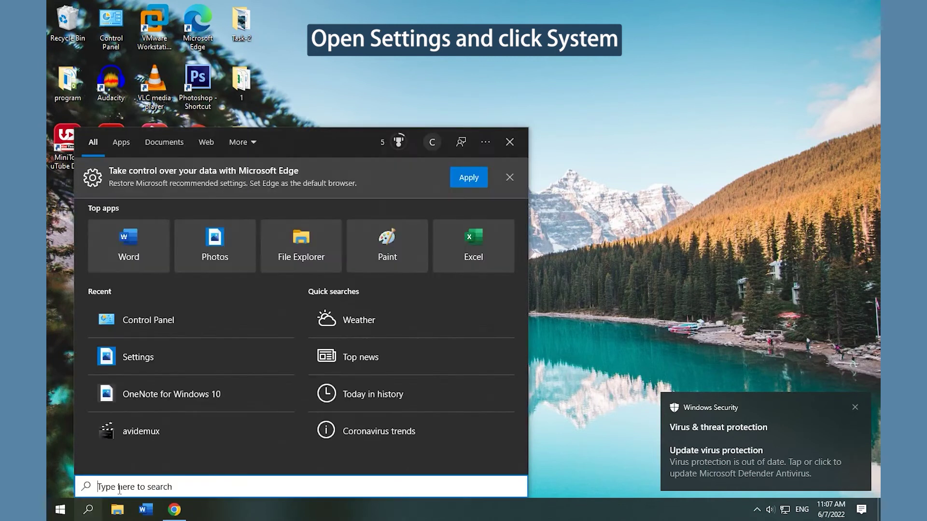
pyautogui.write('sett')
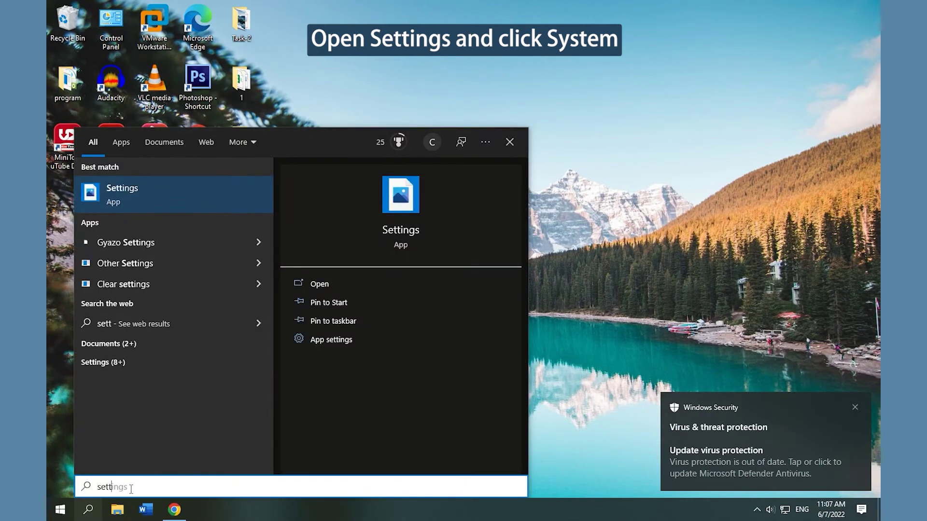
# Open the Settings app from the Windows Search results
pyautogui.click(325, 286)
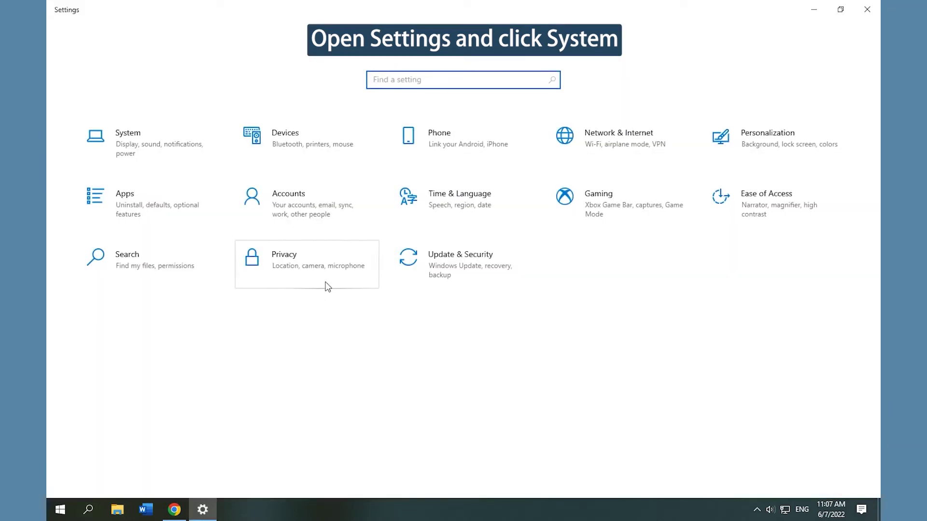
# Under System > Tablet, set 'When I sign in' to 'Never use tablet mode' and close Settings
pyautogui.click(138, 147)
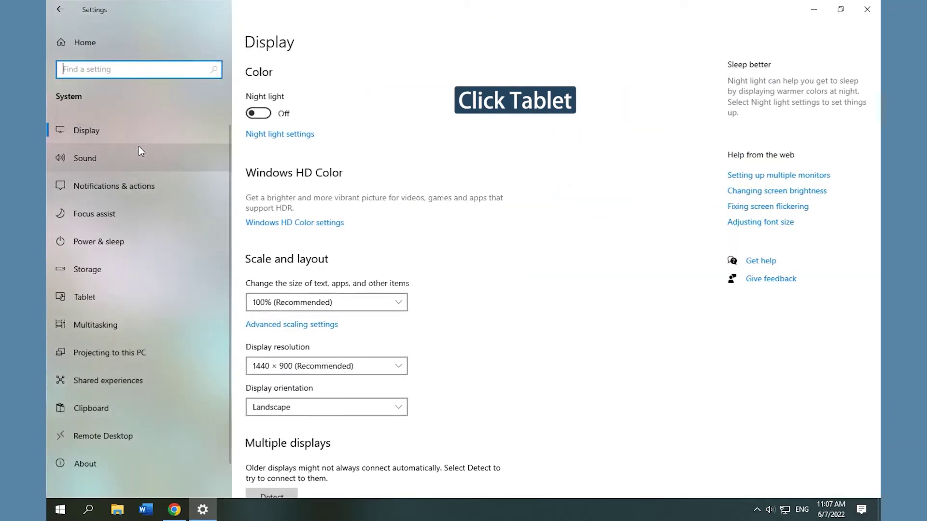
pyautogui.click(83, 301)
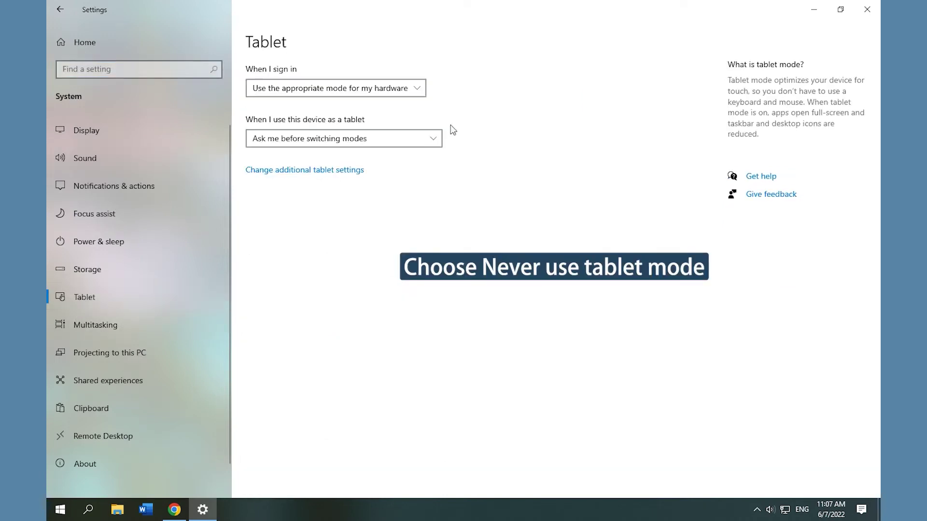
pyautogui.click(420, 88)
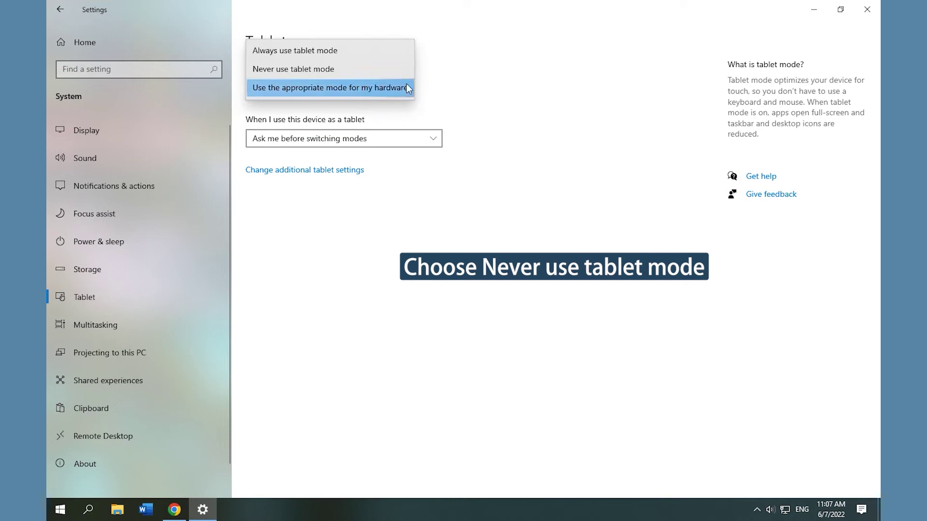
pyautogui.click(329, 73)
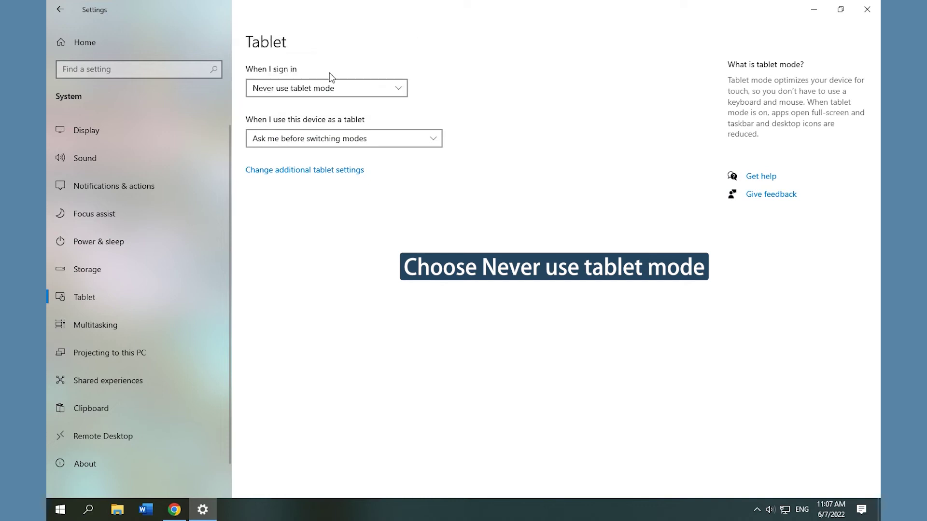
pyautogui.click(868, 7)
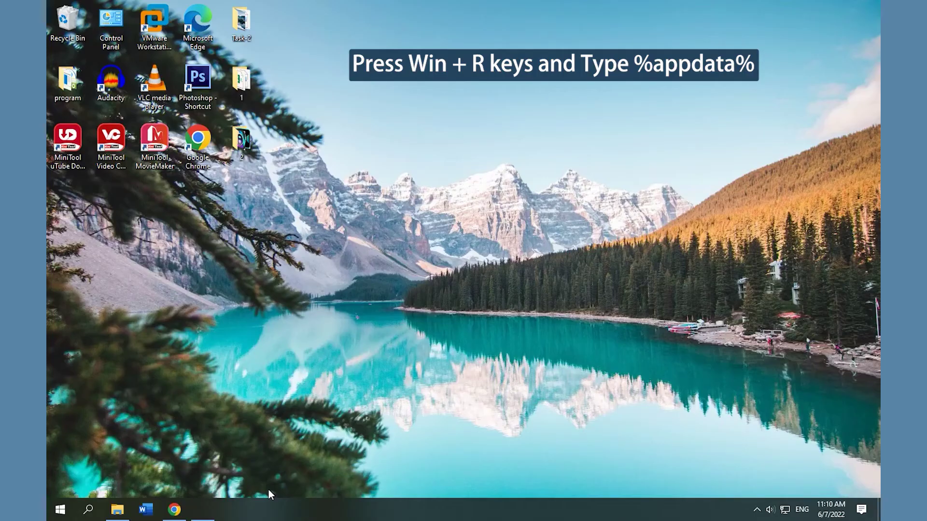
# Open %appdata% via Win+R so File Explorer shows the Roaming folder
pyautogui.press('super+r')
pyautogui.write('%')
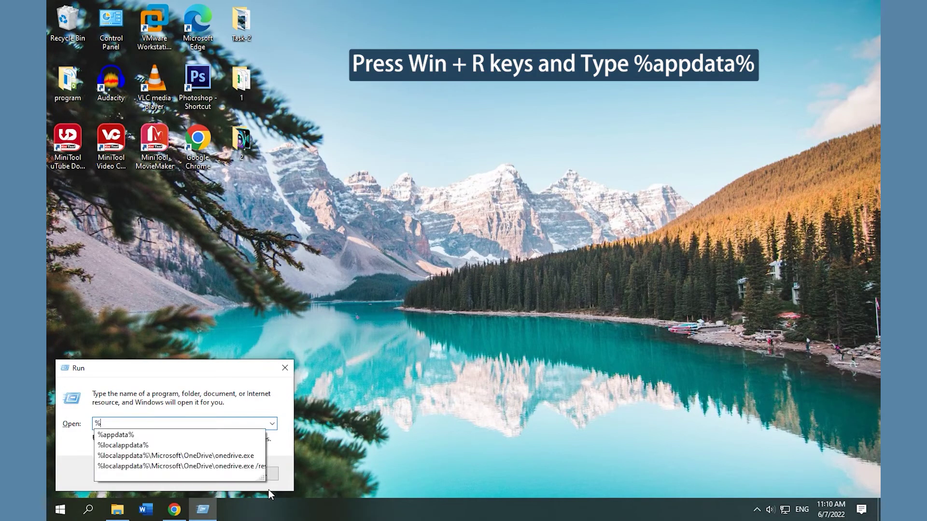
pyautogui.write('appdata')
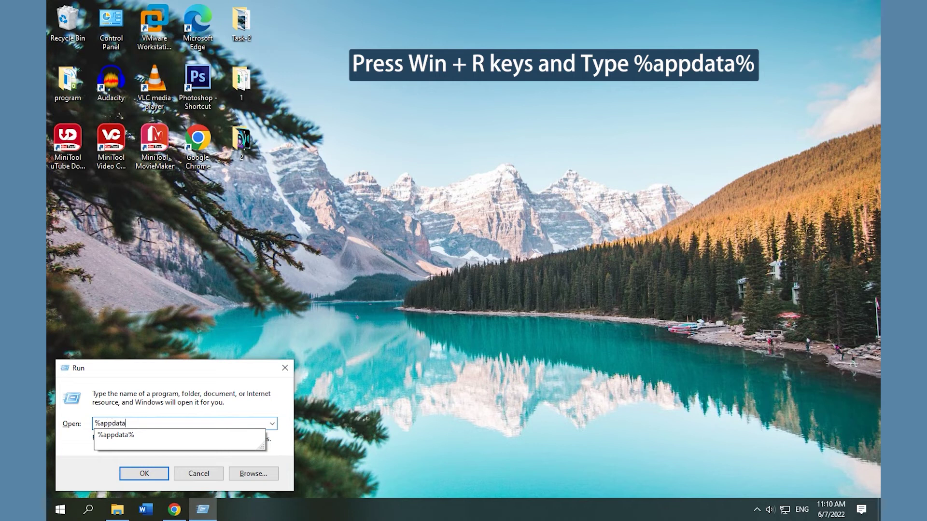
pyautogui.write('%')
pyautogui.press('Return')
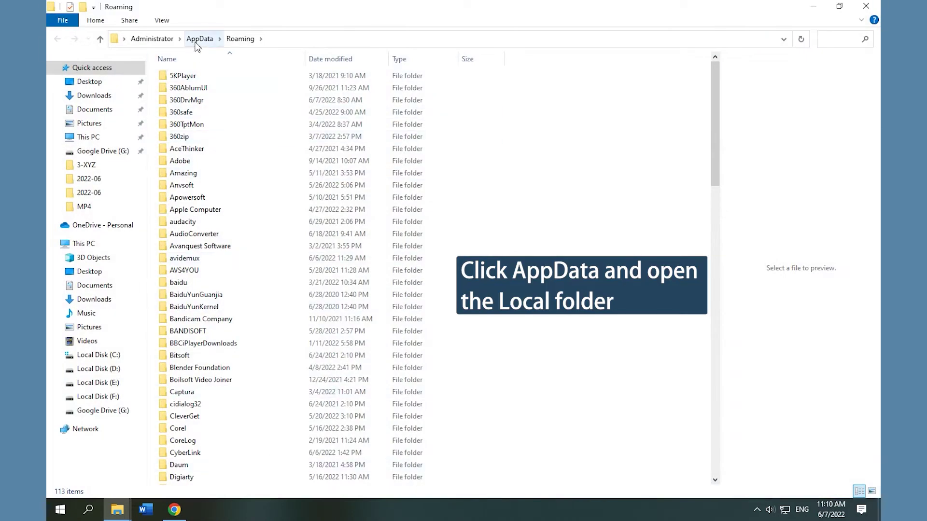
# Go up to AppData, enter the Local folder and show hidden items
pyautogui.click(196, 43)
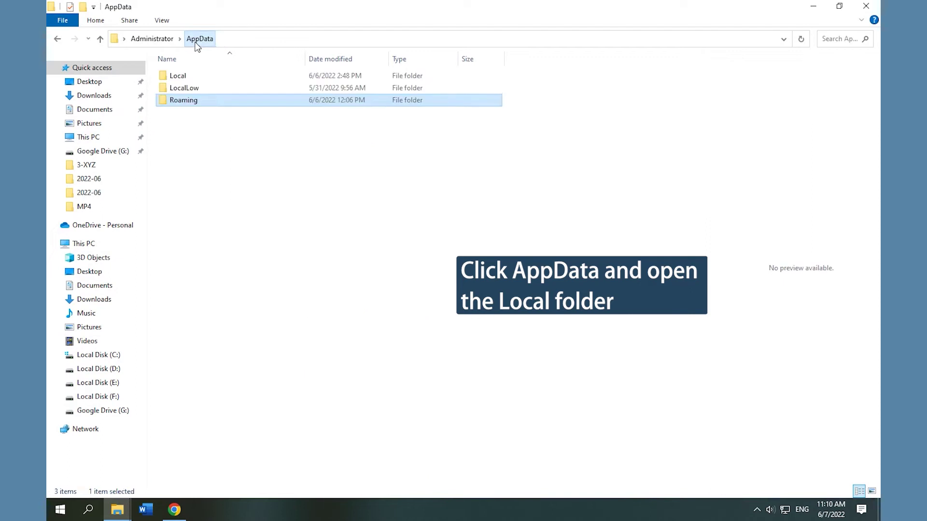
pyautogui.click(180, 77)
pyautogui.doubleClick(184, 77)
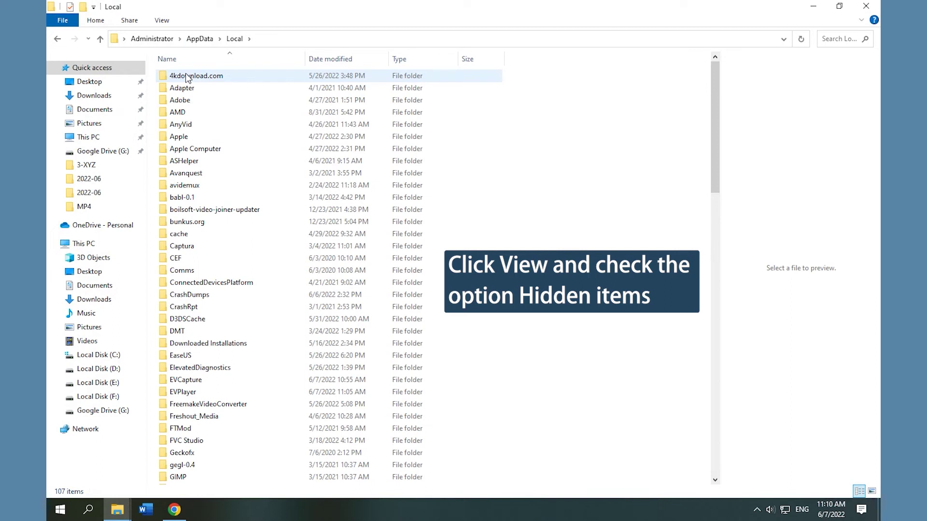
pyautogui.click(162, 20)
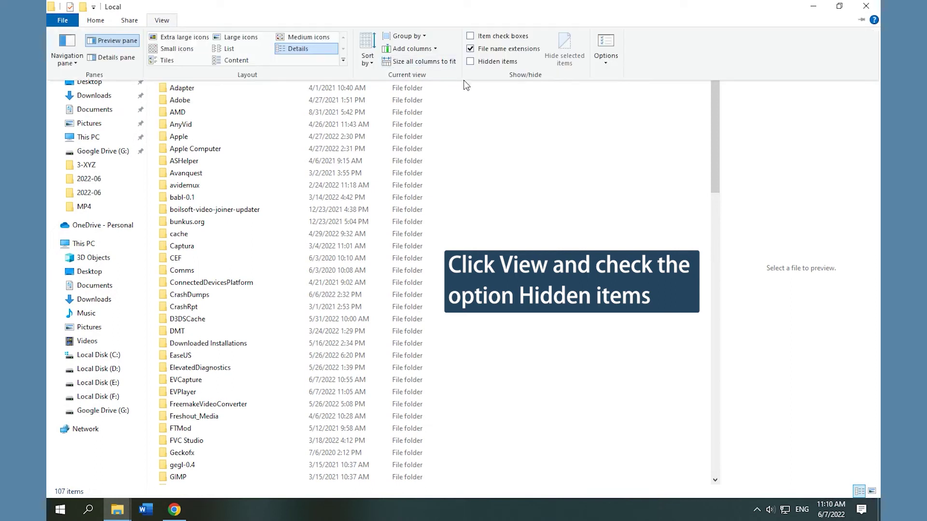
pyautogui.click(471, 60)
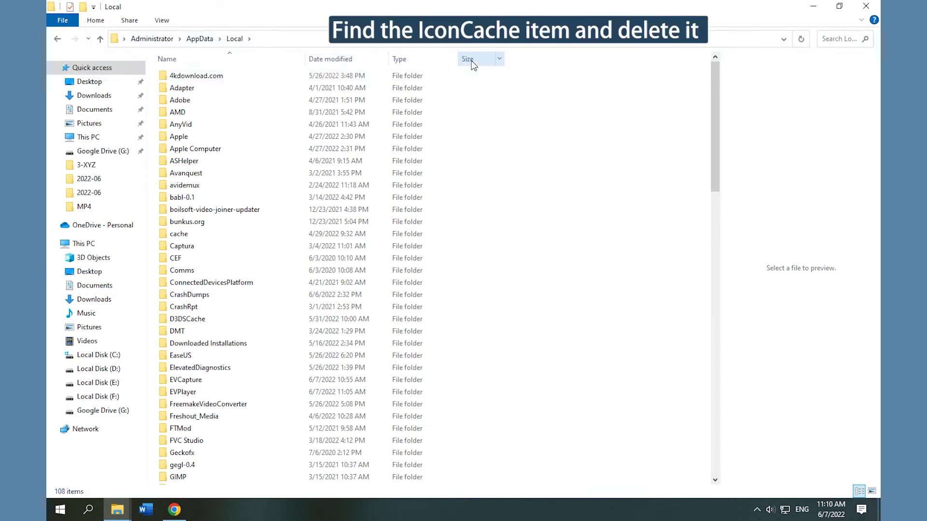
pyautogui.scroll(-6, 325, 300)
pyautogui.scroll(-7, 325, 299)
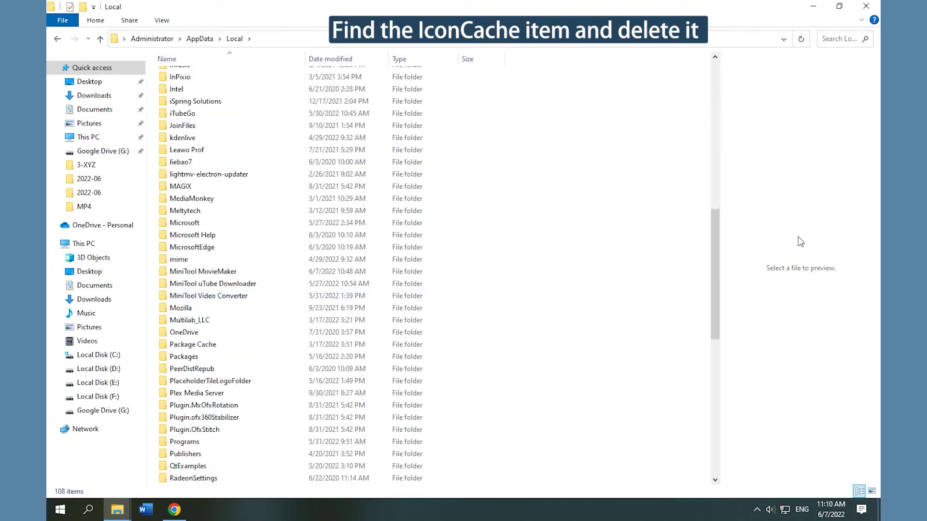
pyautogui.moveTo(716, 257); pyautogui.dragTo(699, 451)
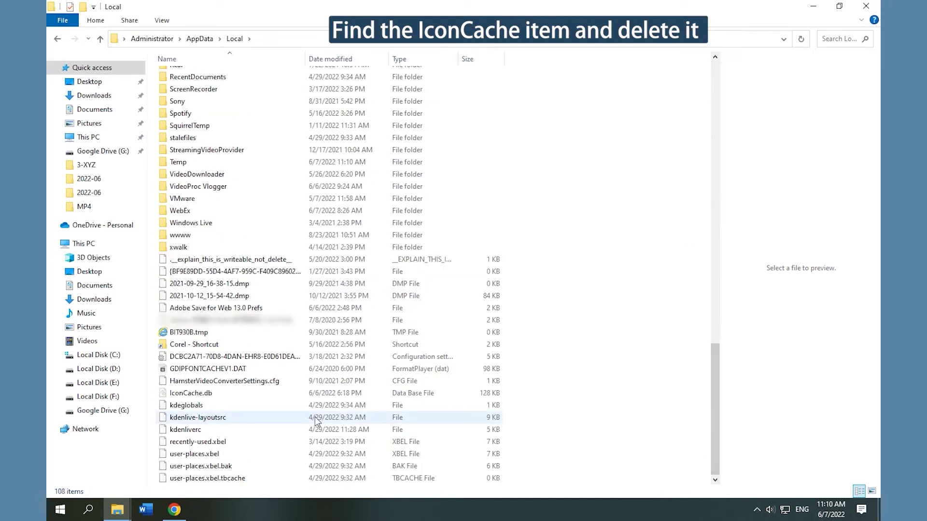
# Delete IconCache.db and close File Explorer
pyautogui.rightClick(205, 393)
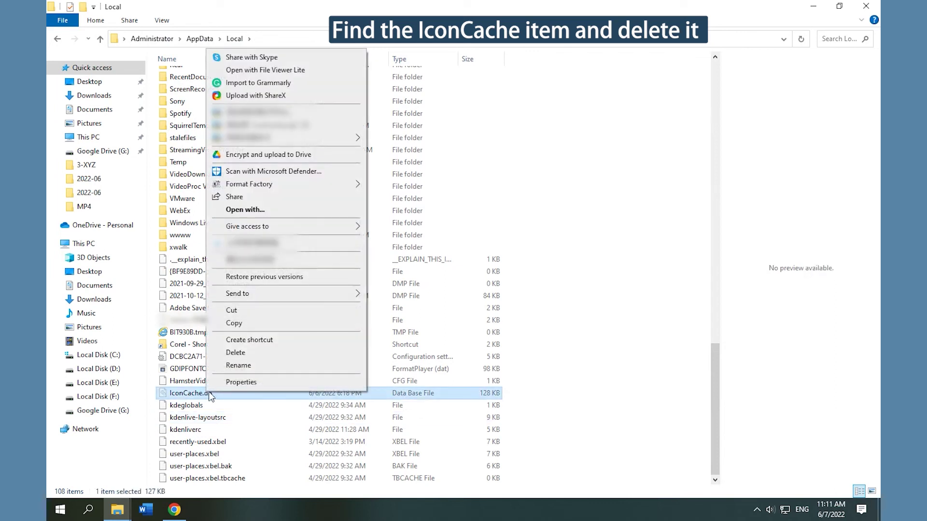
pyautogui.click(235, 353)
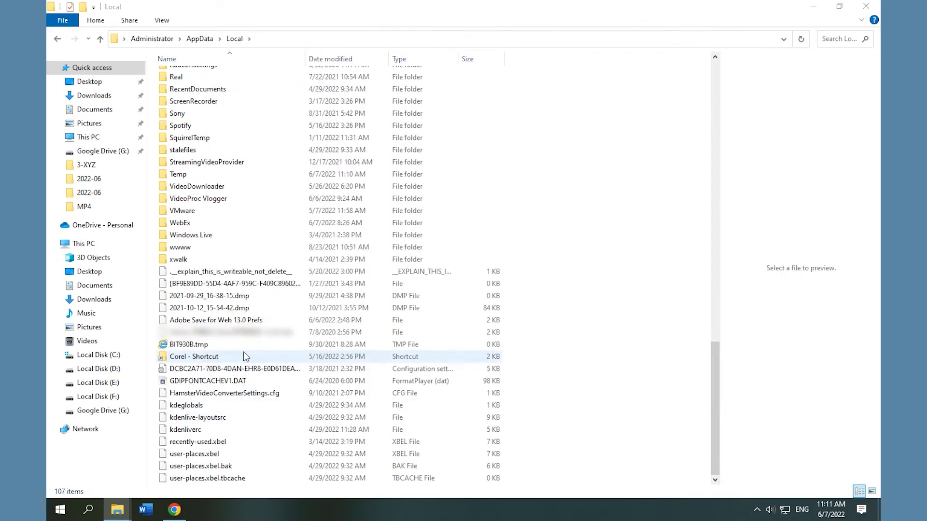
pyautogui.click(865, 6)
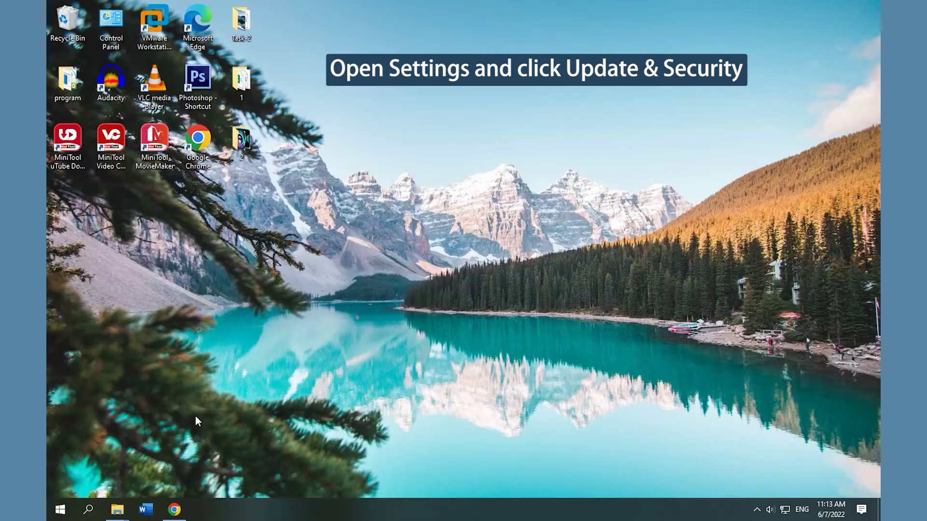
# Reopen Settings and navigate Update & Security > Windows Security > Virus & threat protection
pyautogui.click(87, 510)
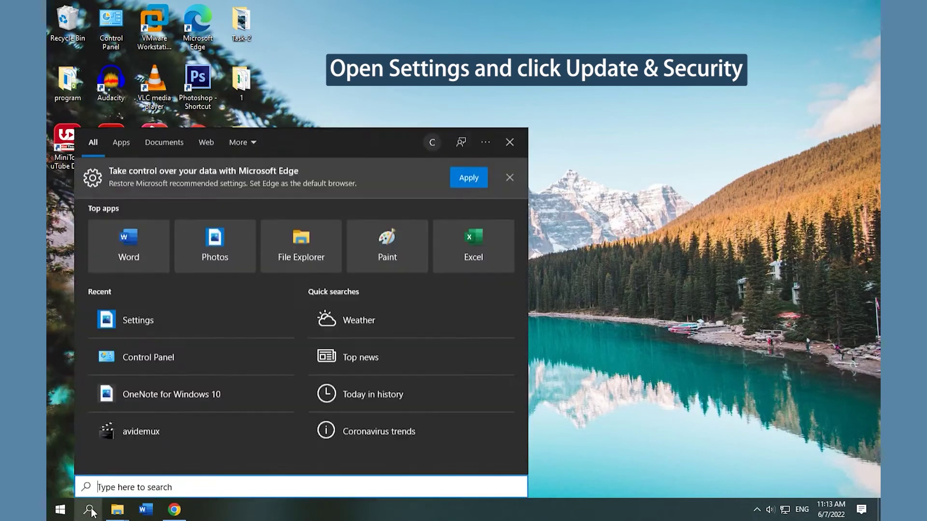
pyautogui.click(159, 320)
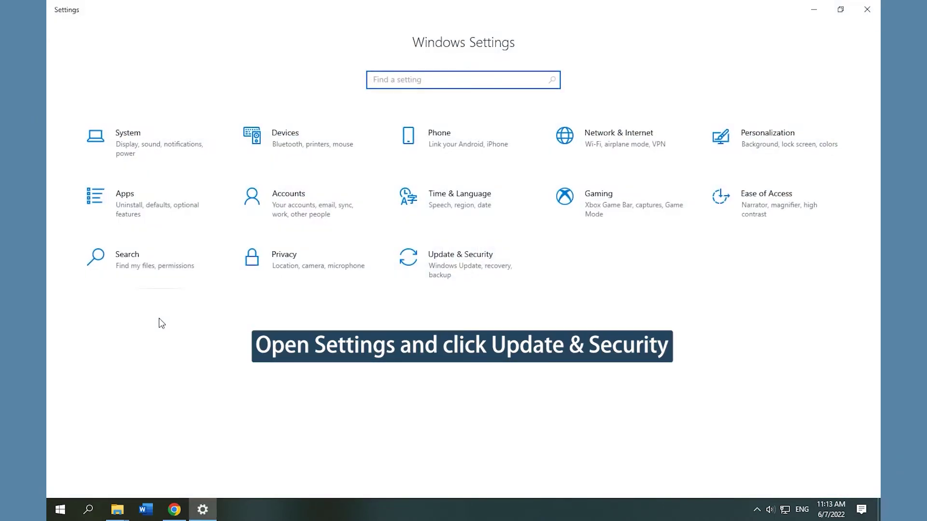
pyautogui.click(457, 262)
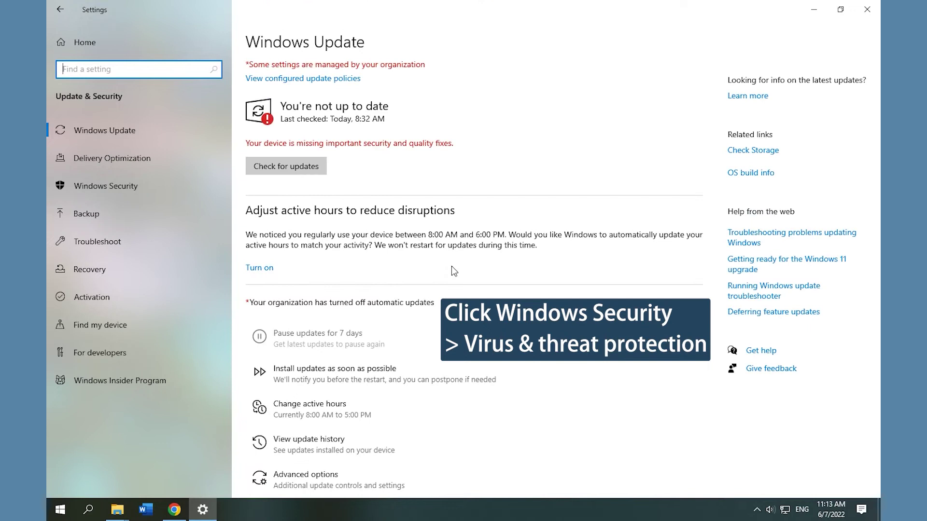
pyautogui.click(117, 191)
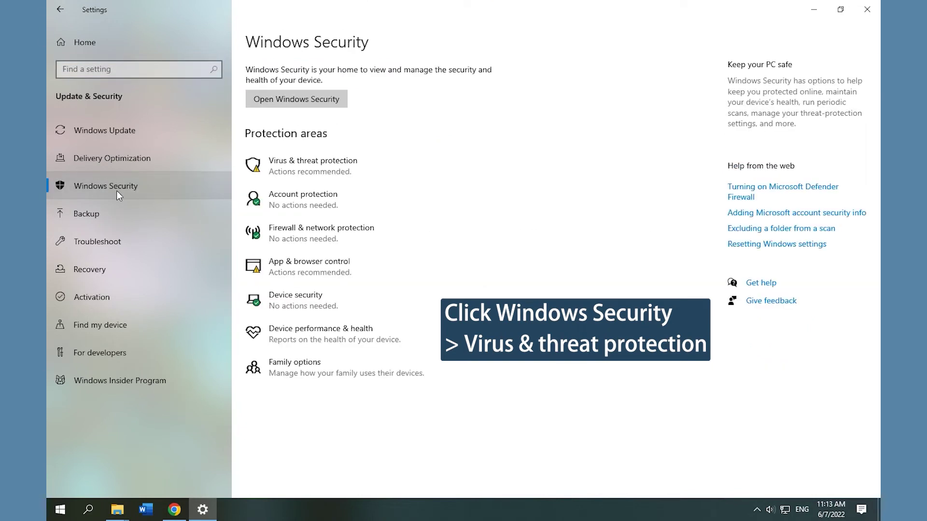
pyautogui.click(311, 164)
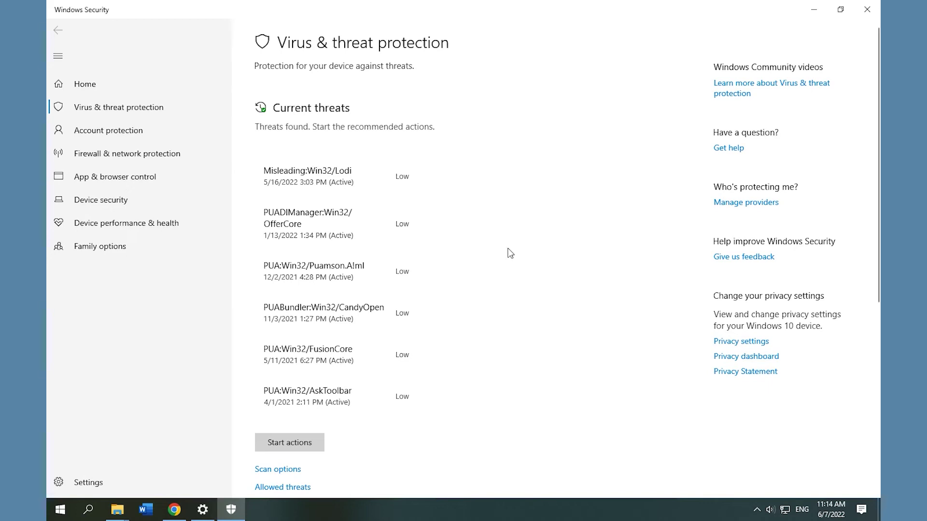
pyautogui.scroll(-5, 552, 284)
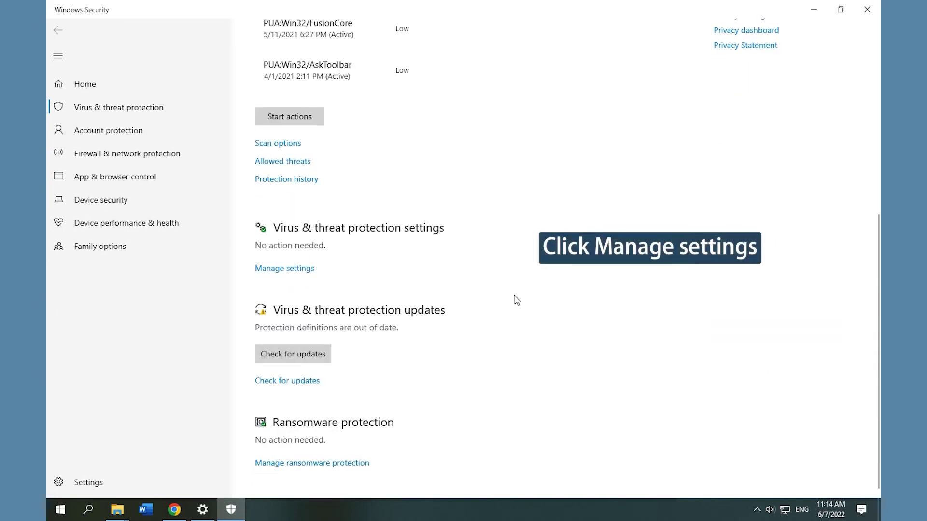
# Switch Controlled folder access off under Manage settings, then close Windows Security and Settings
pyautogui.click(278, 269)
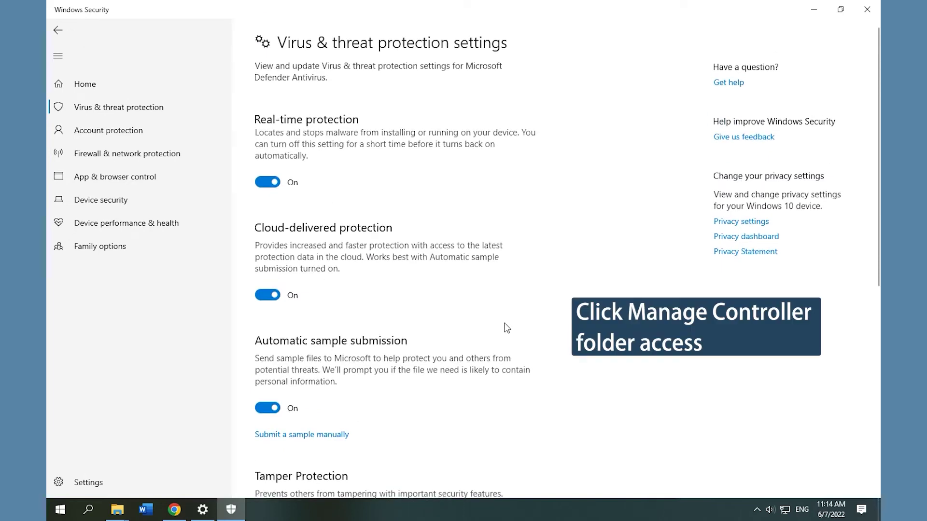
pyautogui.scroll(-4, 505, 328)
pyautogui.scroll(-1, 506, 328)
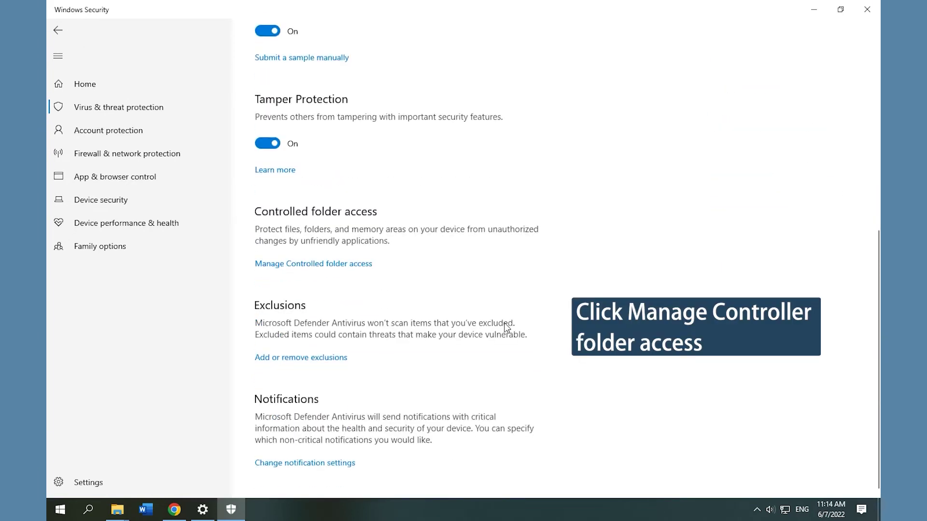
pyautogui.click(335, 271)
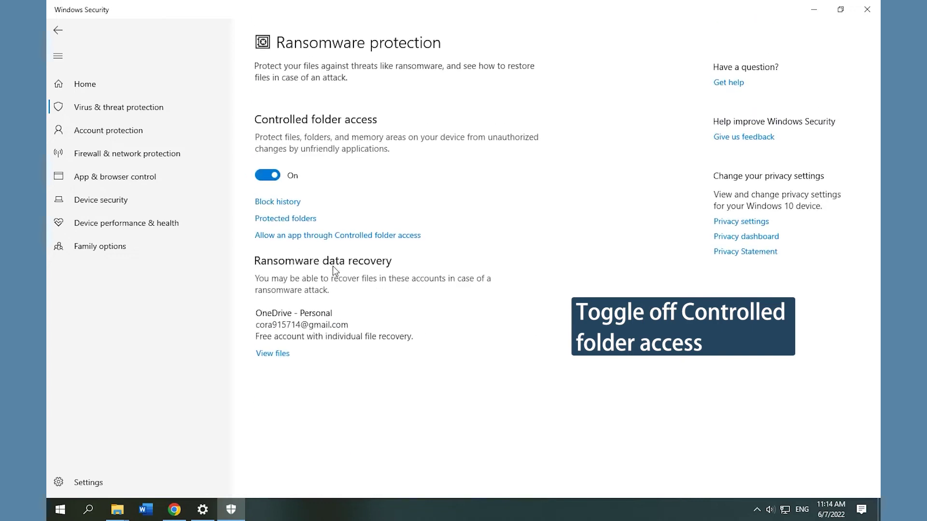
pyautogui.click(274, 177)
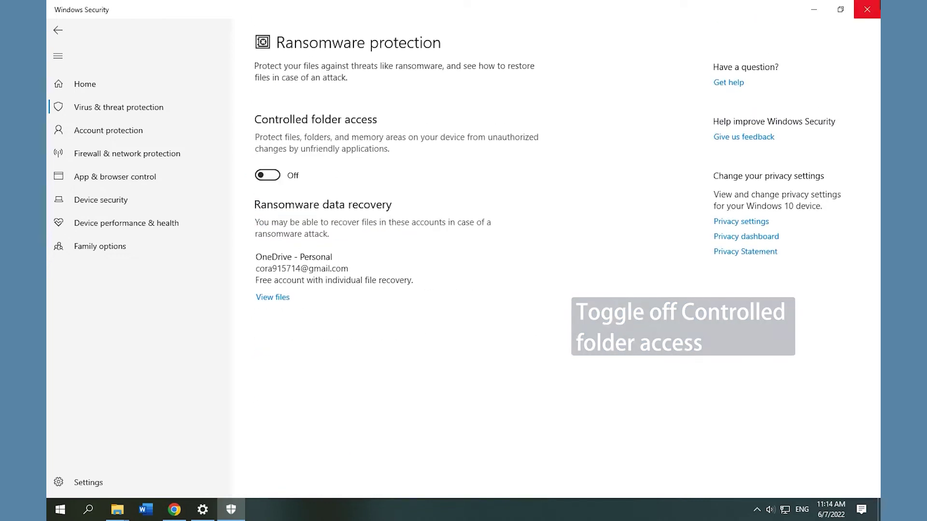
pyautogui.click(854, 10)
pyautogui.click(867, 10)
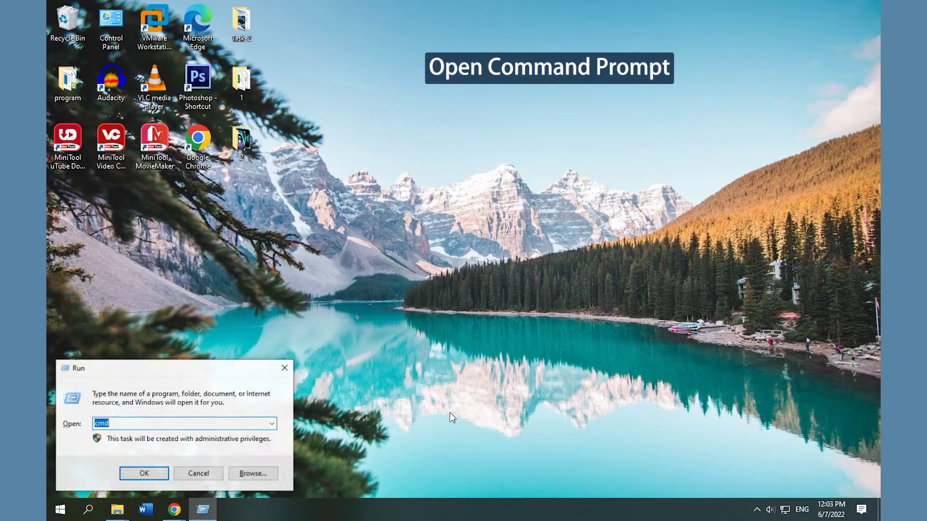
pyautogui.write('cmd')
# Launch cmd from the Run dialog and run sfc /scannow
pyautogui.press('Return')
pyautogui.write('sfc /scannow')
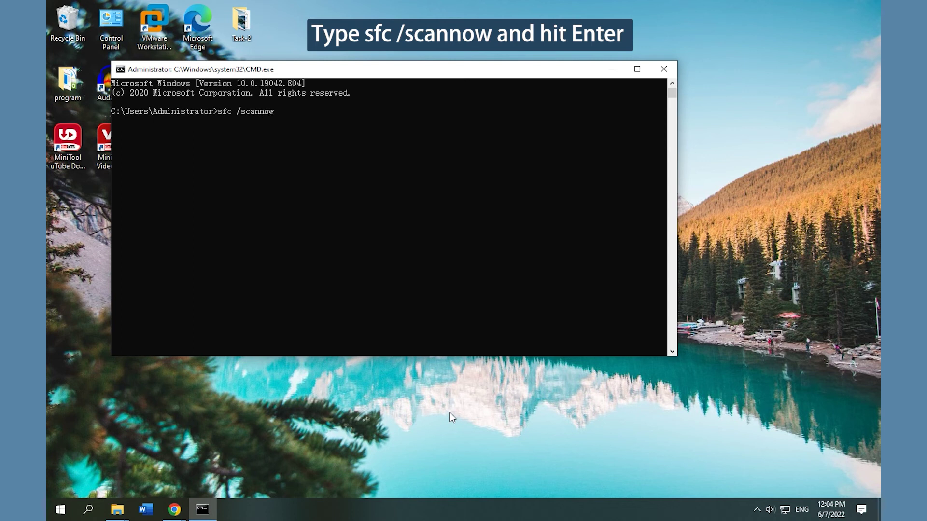
pyautogui.press('Return')
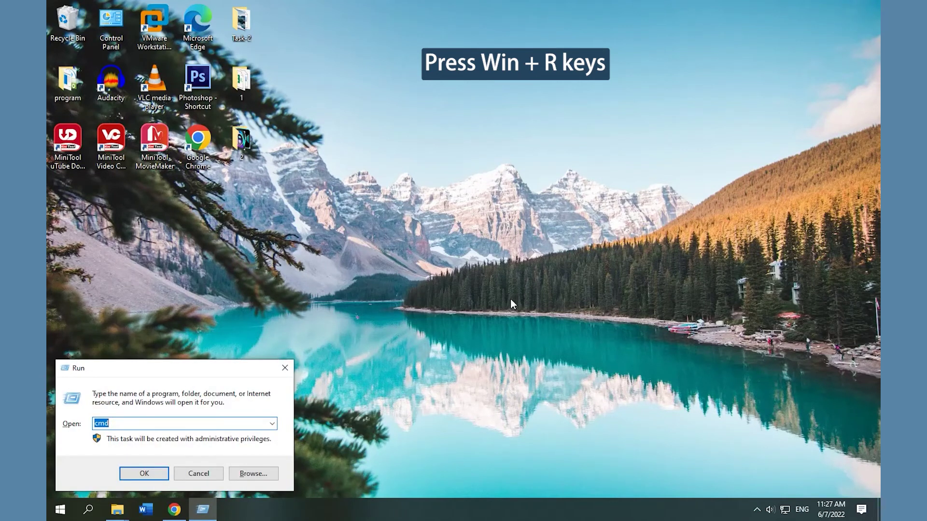
pyautogui.write('%')
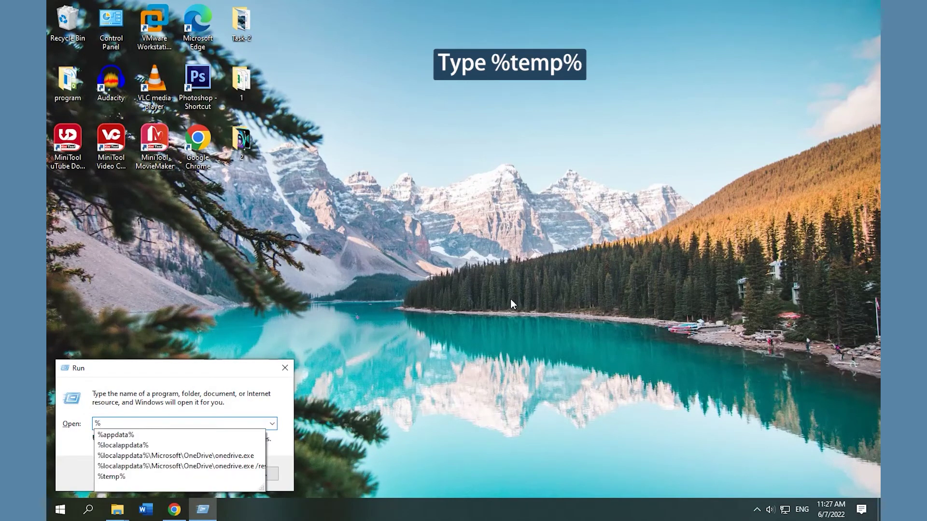
pyautogui.write('temp%')
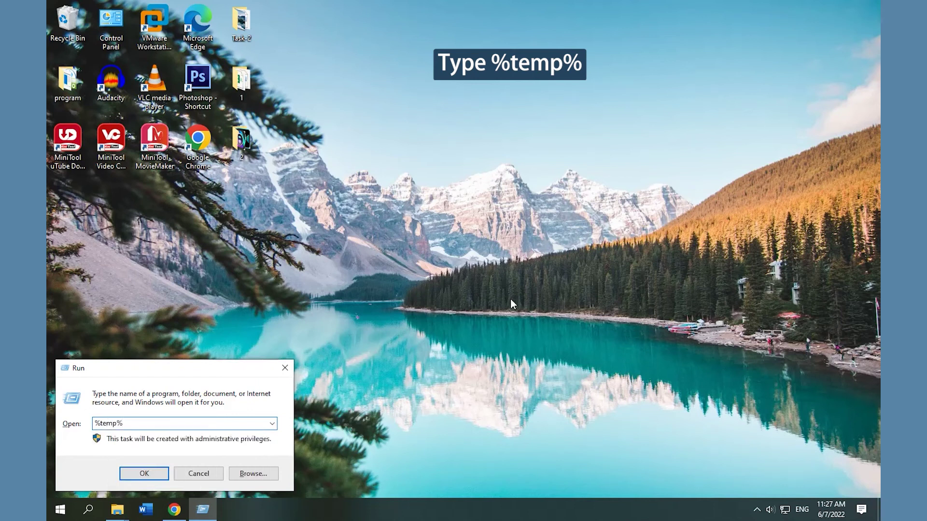
# Open %temp%, select all 1,748 items and bring up Delete for them
pyautogui.press('Return')
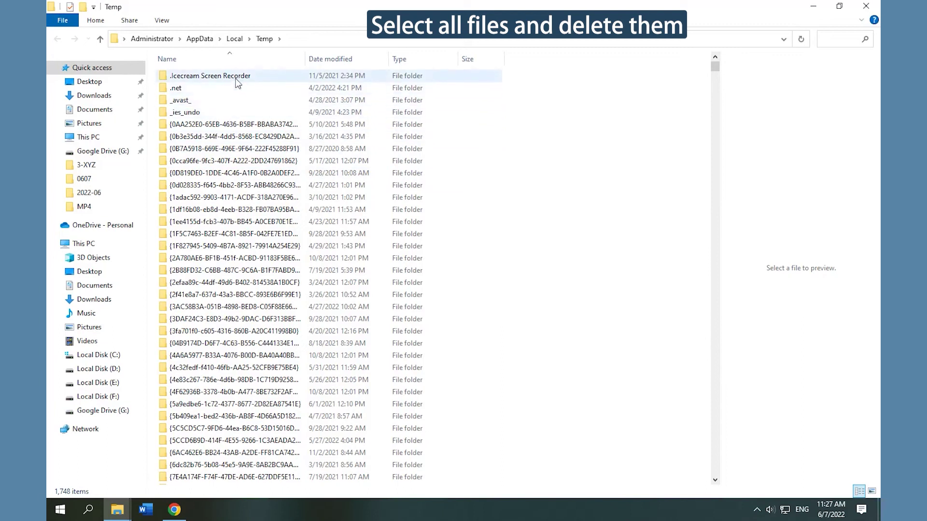
pyautogui.click(233, 77)
pyautogui.moveTo(714, 67)
pyautogui.mouseDown()
pyautogui.moveTo(700, 476)
pyautogui.moveTo(710, 479)
pyautogui.mouseUp()
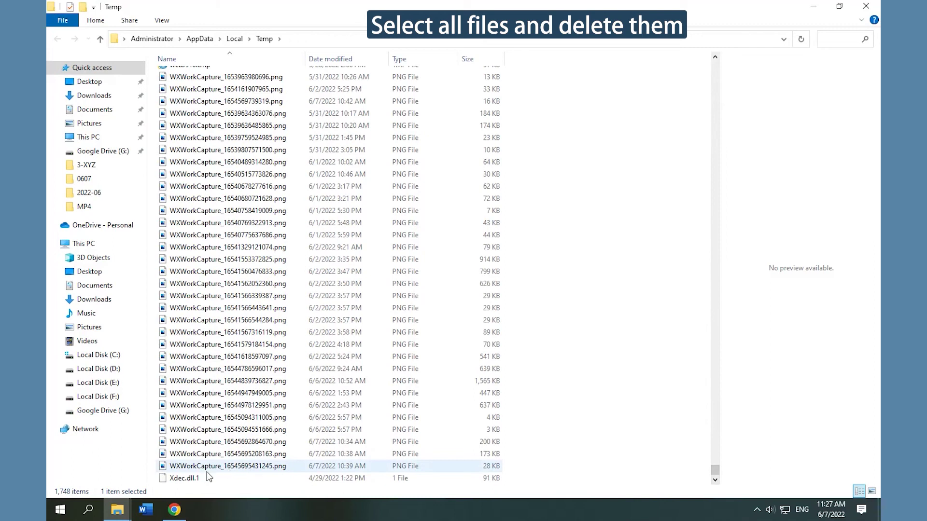
pyautogui.keyDown('shift'); pyautogui.click(188, 479); pyautogui.keyUp('shift')
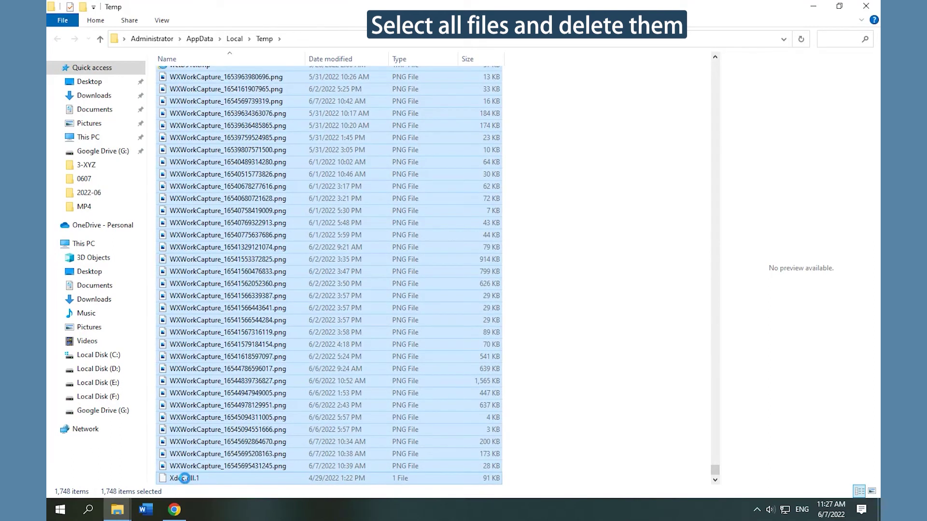
pyautogui.rightClick(185, 479)
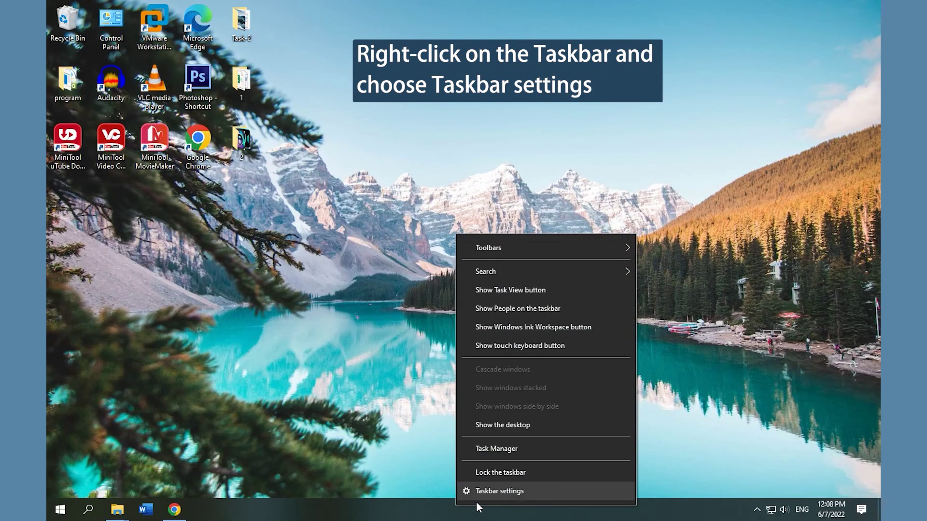
# Turn on 'Always show all icons in the notification area' in Taskbar settings, then close Settings
pyautogui.click(499, 493)
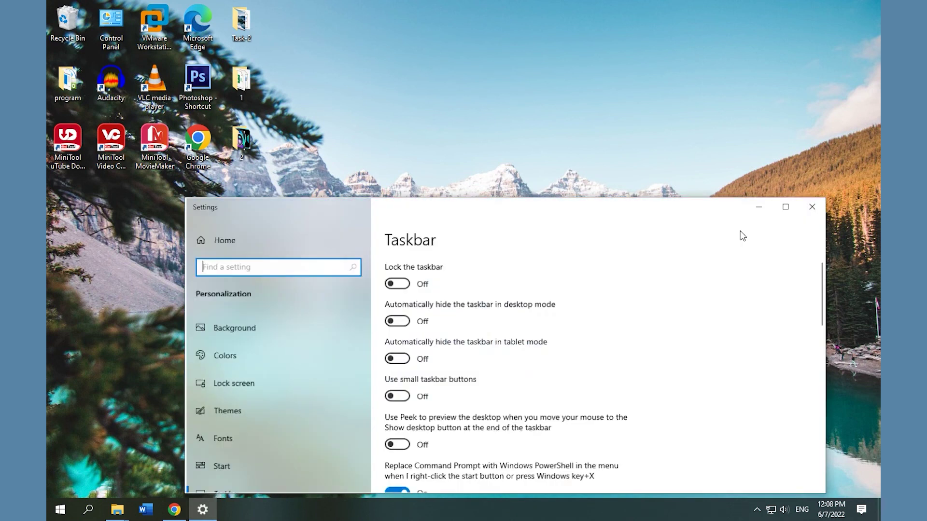
pyautogui.click(783, 208)
pyautogui.scroll(-4, 519, 340)
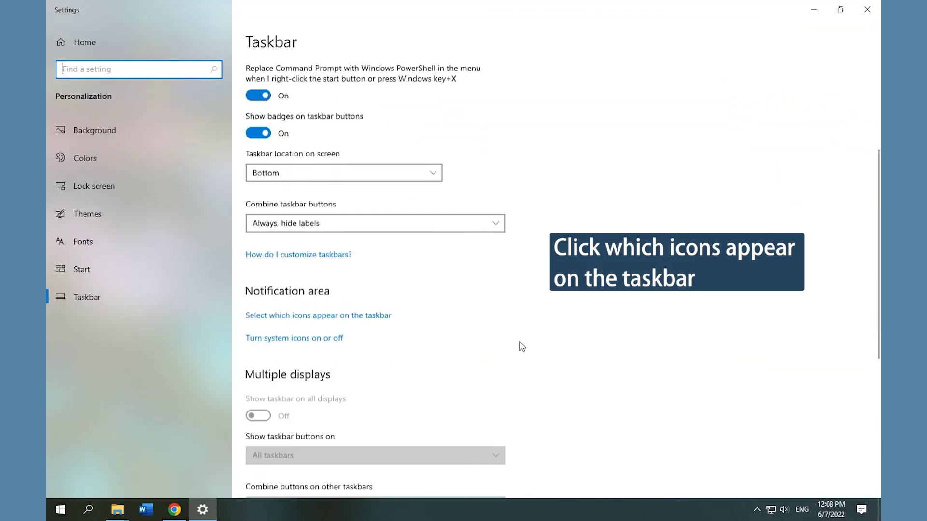
pyautogui.scroll(-1, 522, 346)
pyautogui.click(360, 294)
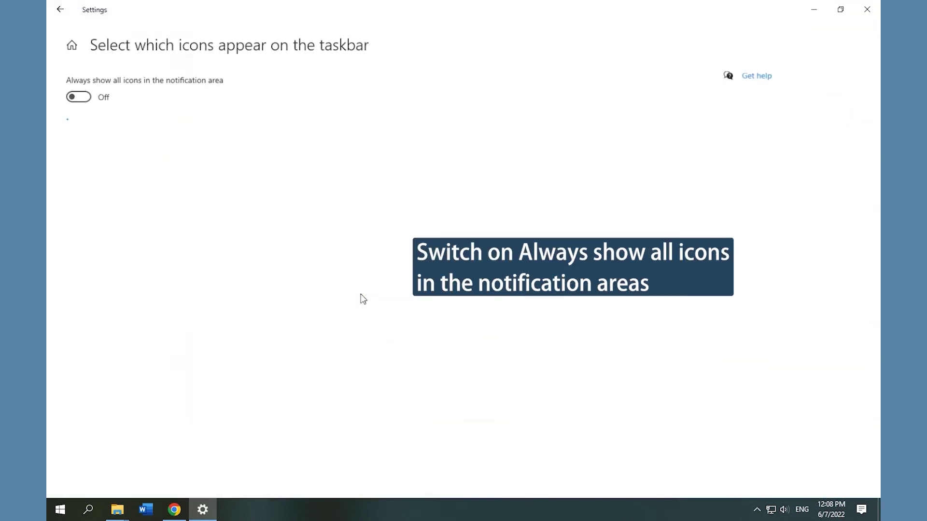
pyautogui.click(73, 97)
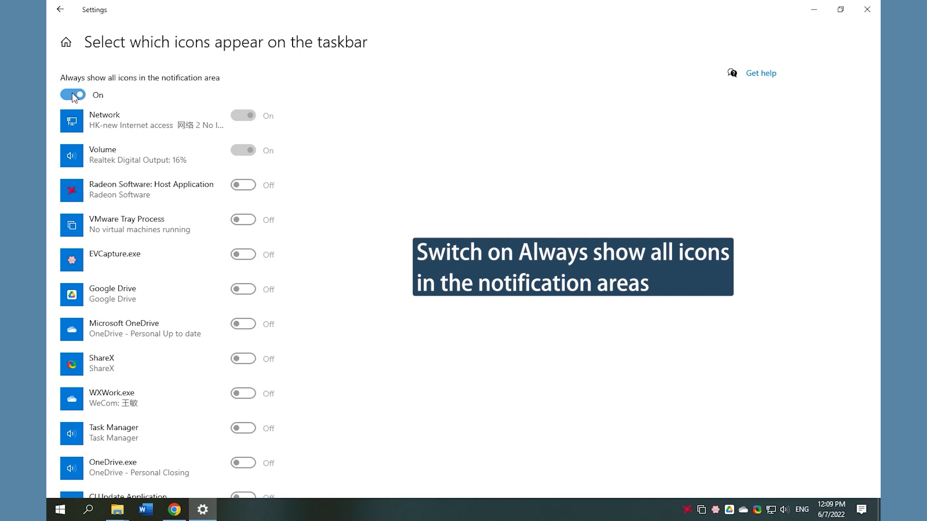
pyautogui.click(867, 10)
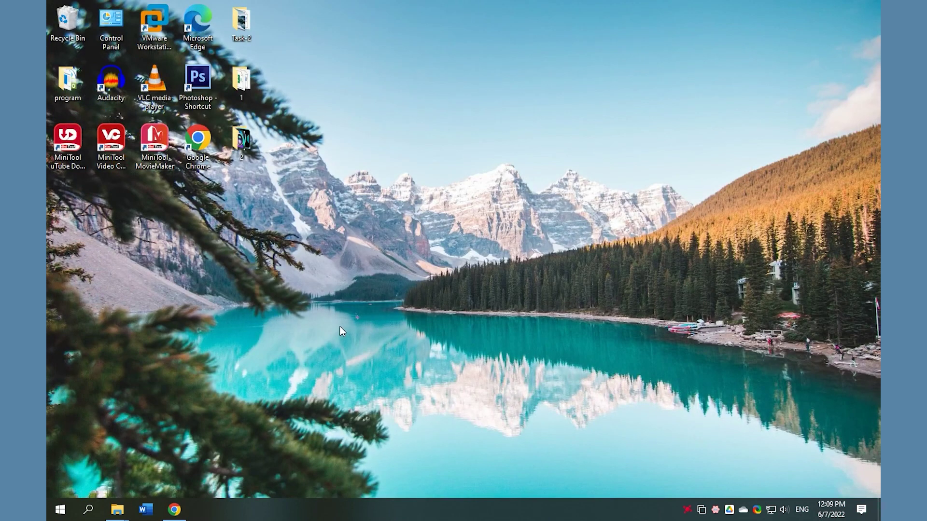